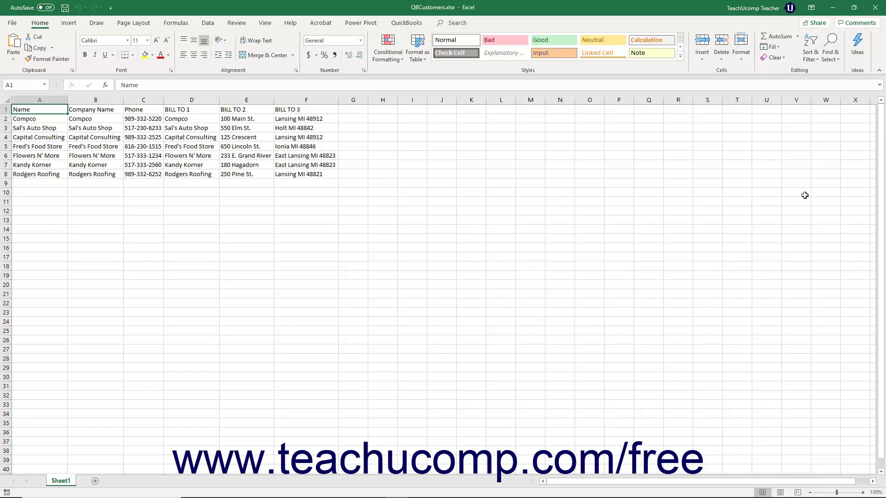
Close QBCustomers.xlsx in Excel, saving the changes.
left_click(874, 8)
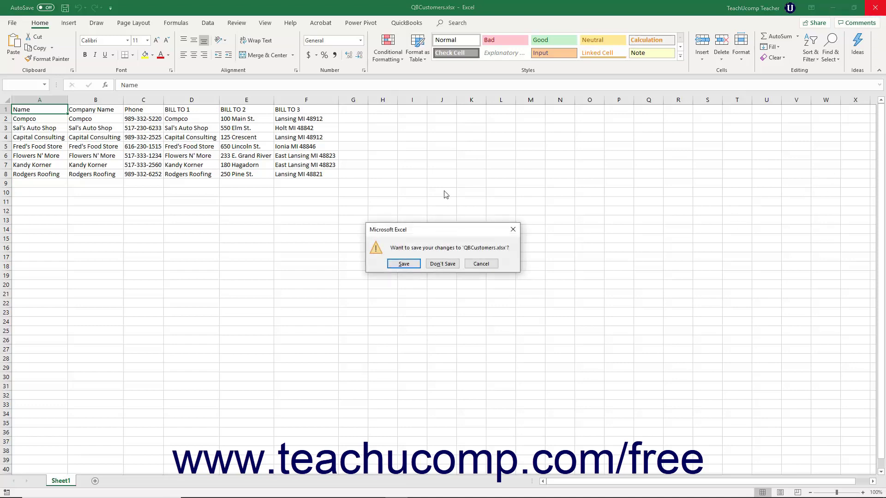
left_click(416, 263)
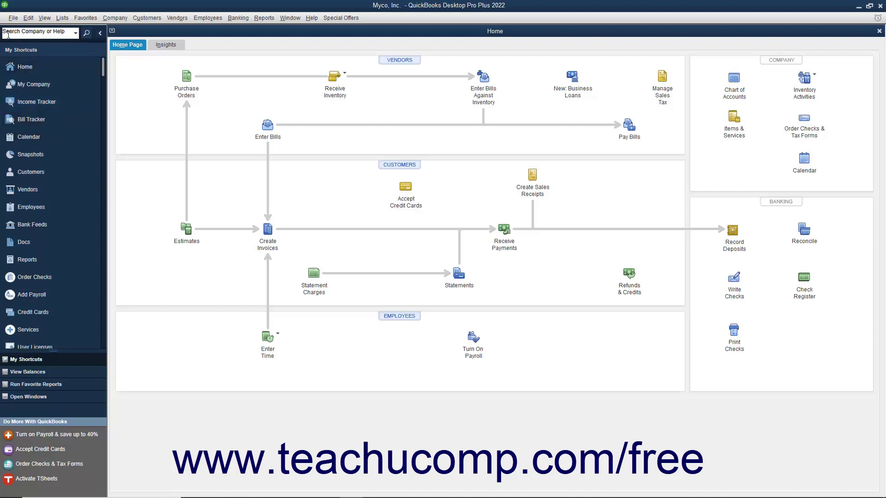
Open the File > Utilities > Import > Excel Files wizard, declining Add/Edit Multiple List Entries.
left_click(13, 18)
mouse_move(41, 101)
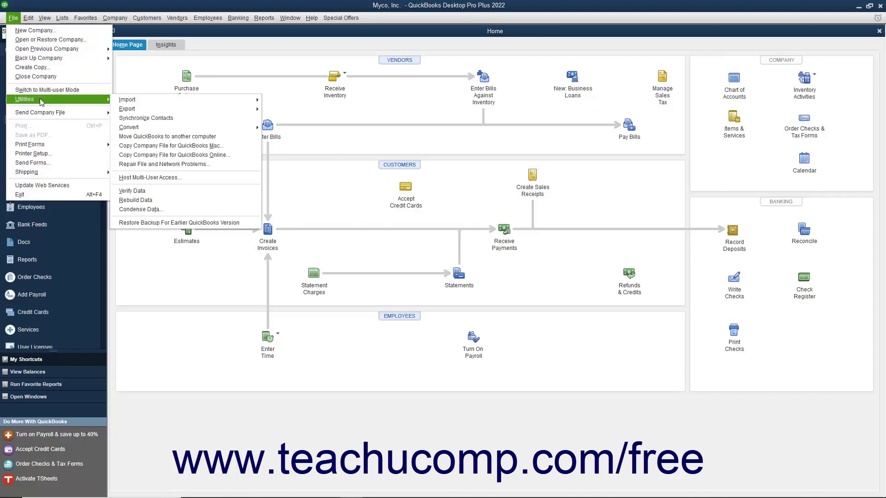
mouse_move(202, 101)
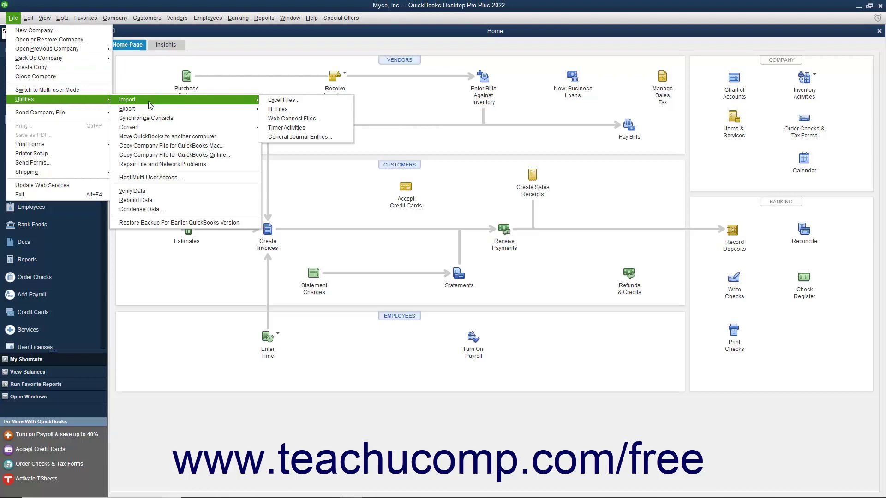
left_click(279, 100)
left_click(517, 242)
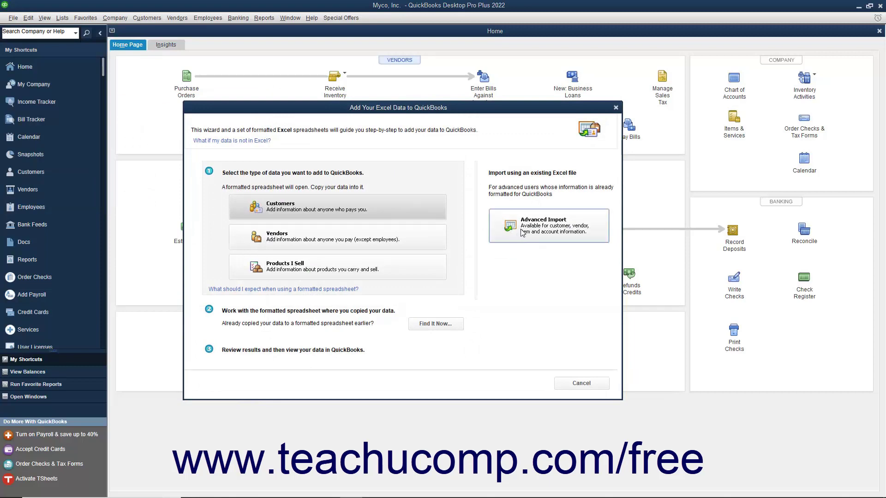
Choose Advanced Import and select QBCustomers.xlsx from the Documents library as the import file.
left_click(522, 231)
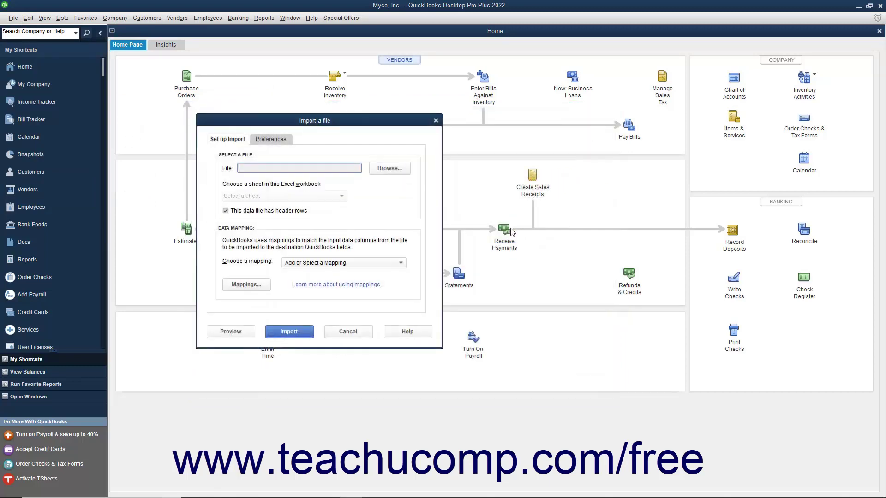
left_click(387, 168)
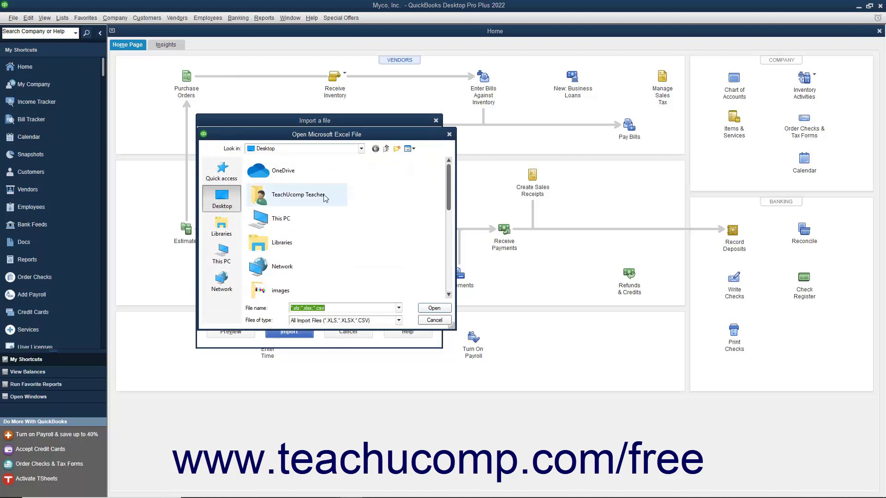
left_click(227, 229)
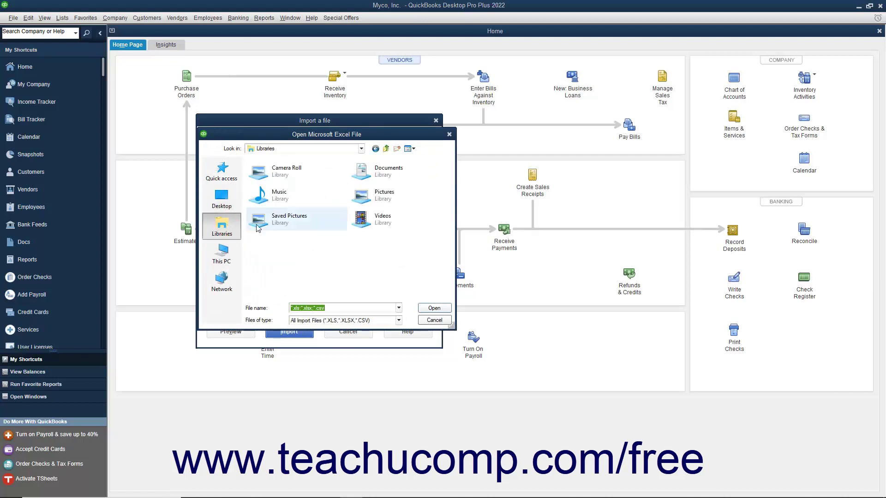
left_click(368, 178)
double_click(368, 177)
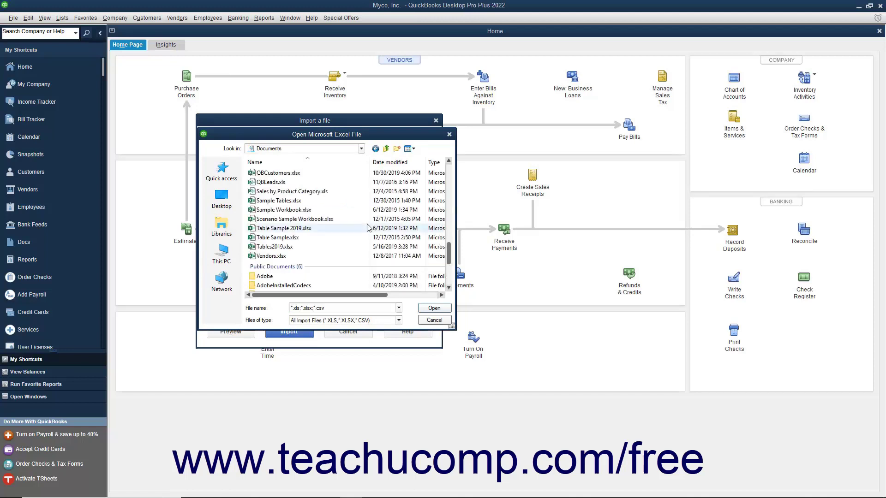
left_click(290, 174)
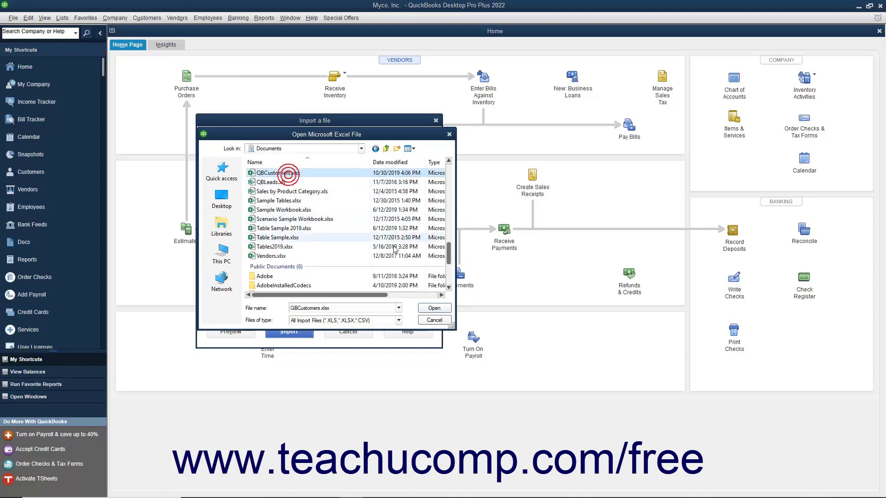
left_click(425, 308)
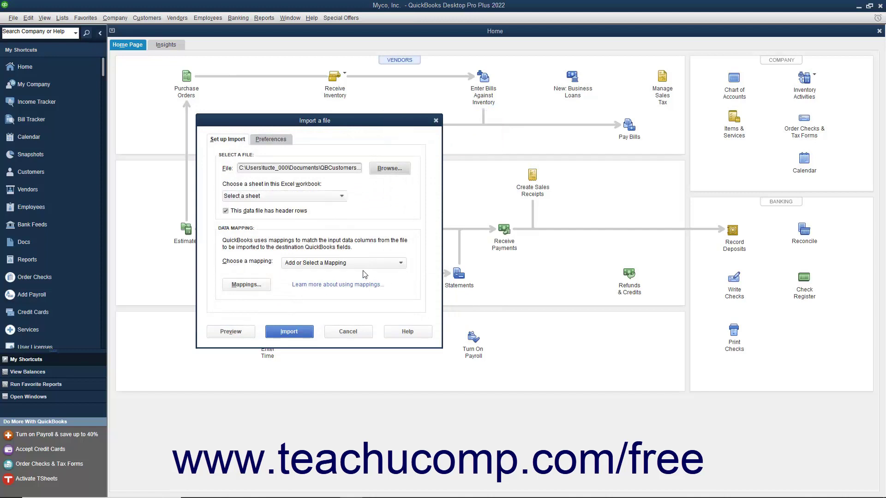
Pick Sheet1 of QBCustomers.xlsx as the sheet to import from.
left_click(342, 198)
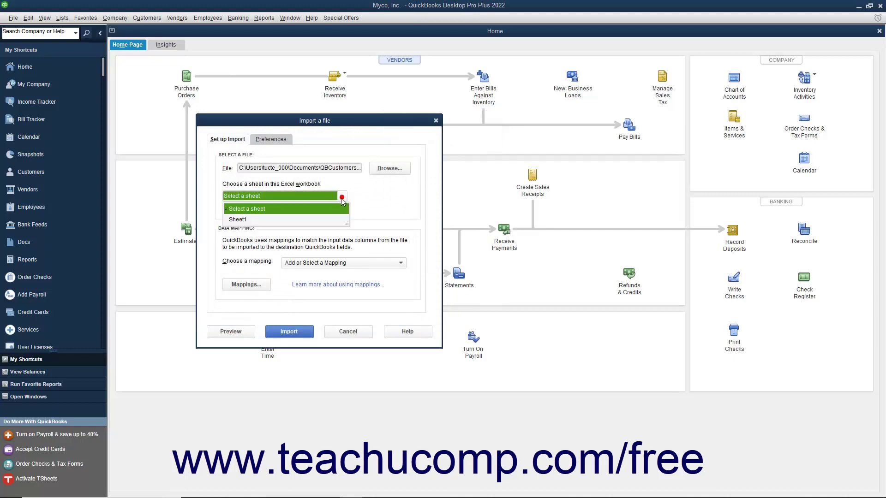
left_click(327, 221)
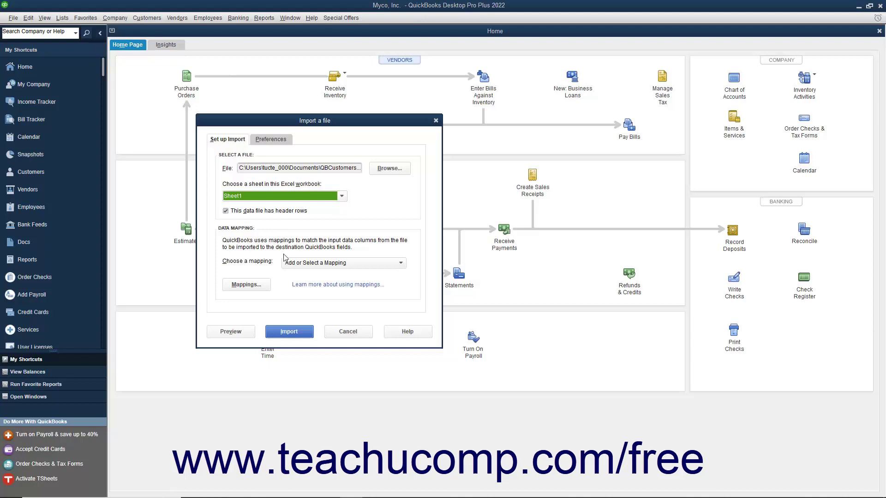
left_click(291, 265)
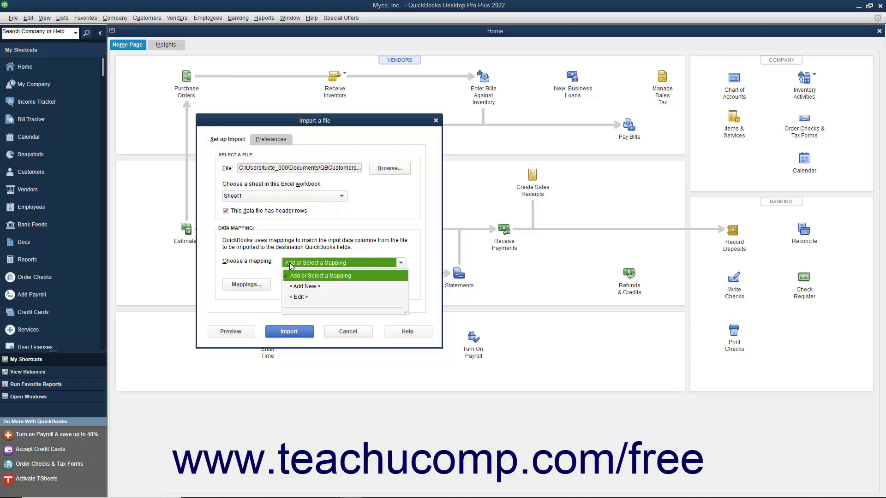
Create a new mapping named 'Customer Map' with import type Customer.
left_click(305, 287)
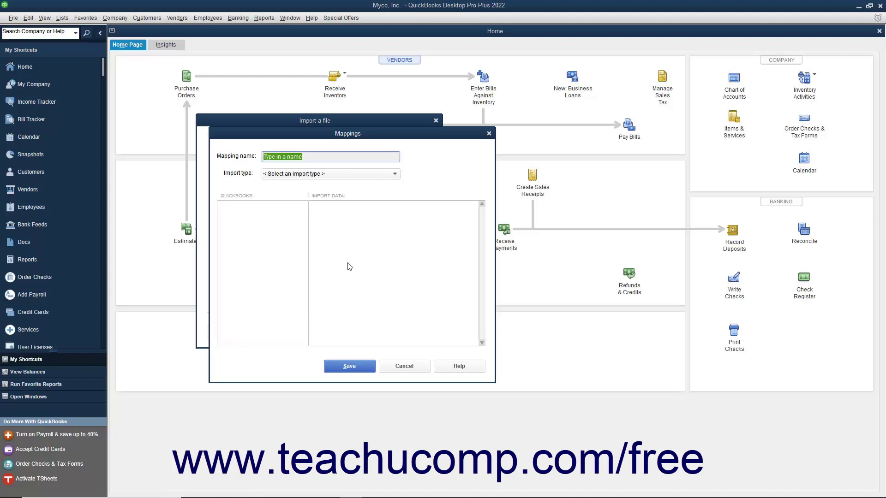
type("Customer Map")
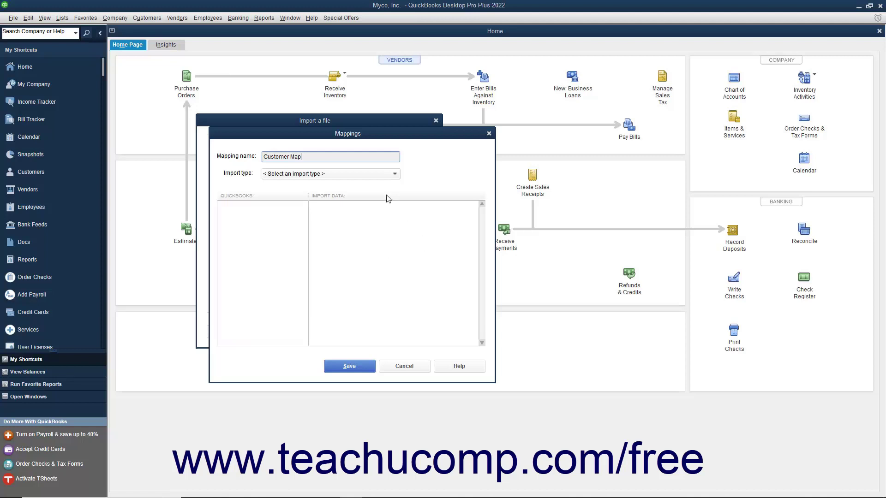
left_click(386, 179)
left_click(359, 197)
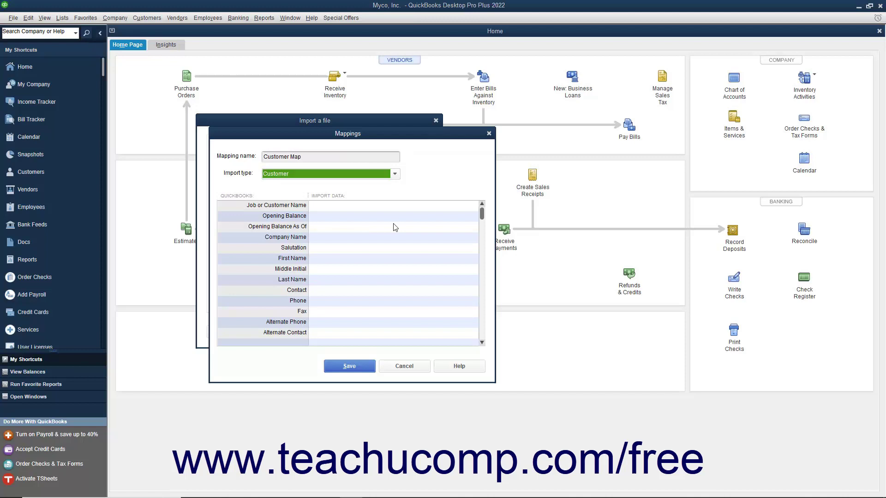
Map the Name, Company Name and Phone columns to Job or Customer Name, Company Name and Phone.
left_click(428, 210)
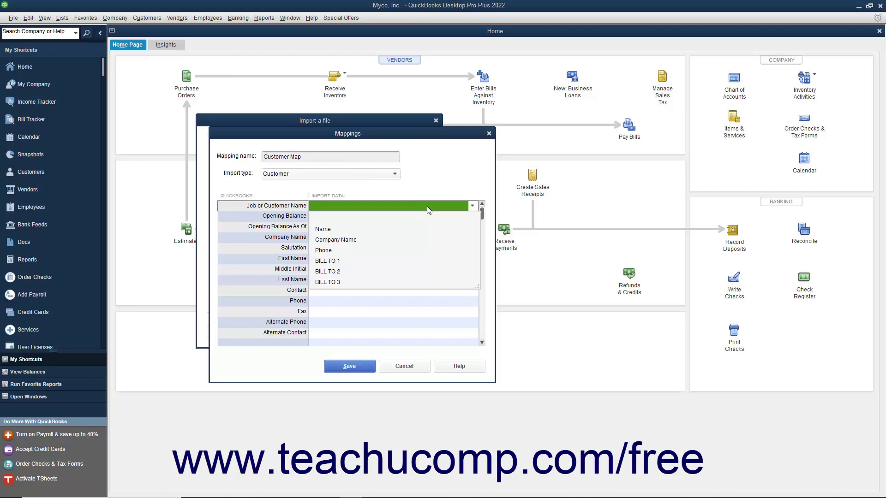
left_click(384, 229)
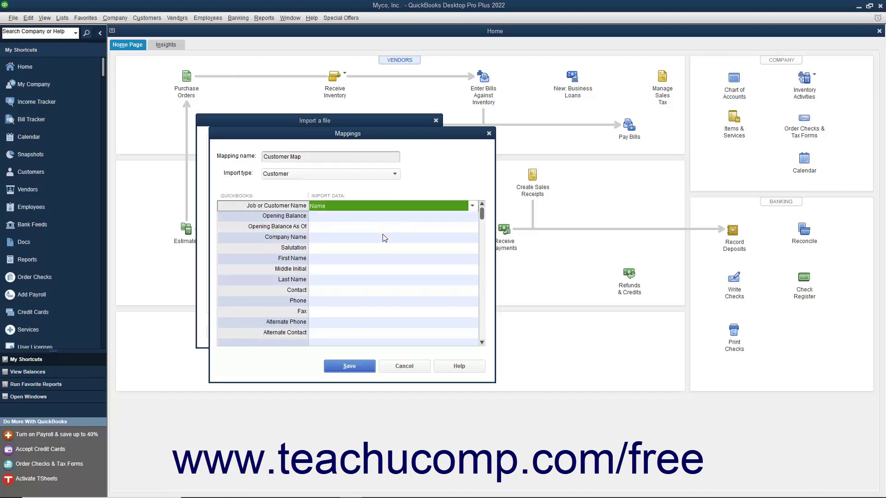
left_click(385, 237)
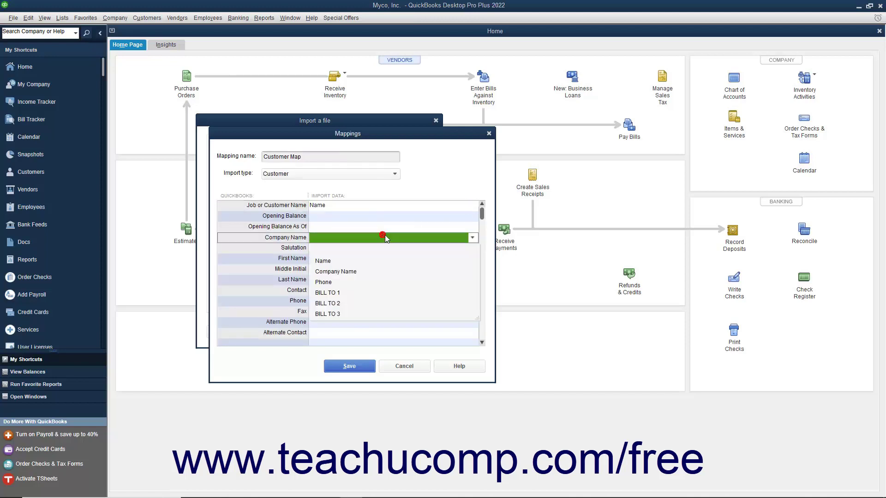
left_click(361, 272)
left_click(366, 301)
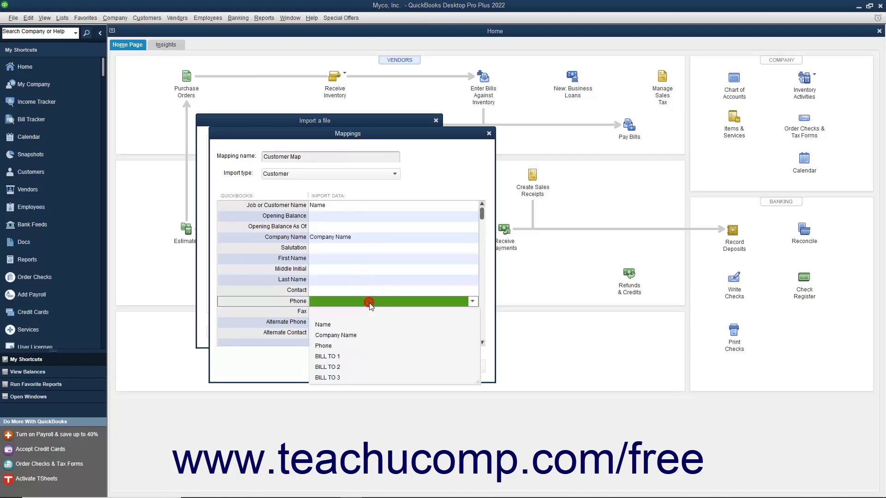
left_click(351, 345)
Map the BILL TO 1, 2 and 3 columns to Billing Address 1, 2 and 3.
scroll(369, 317, "down", 2)
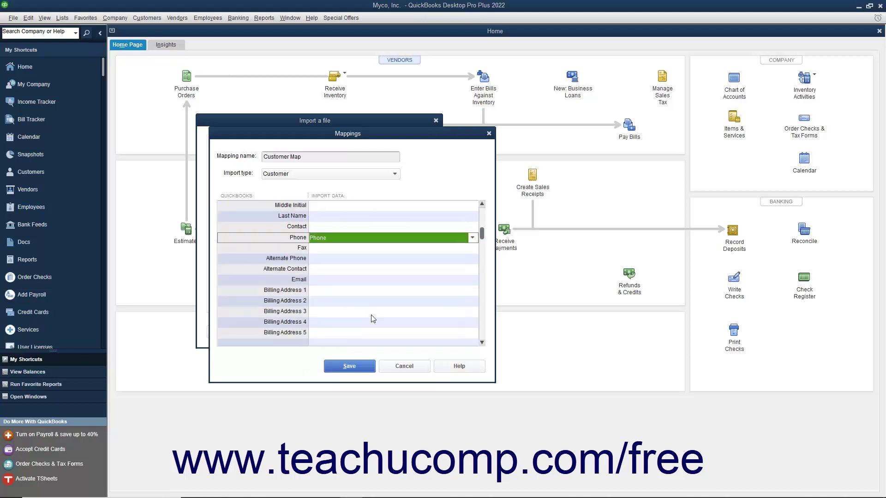
left_click(371, 291)
left_click(361, 346)
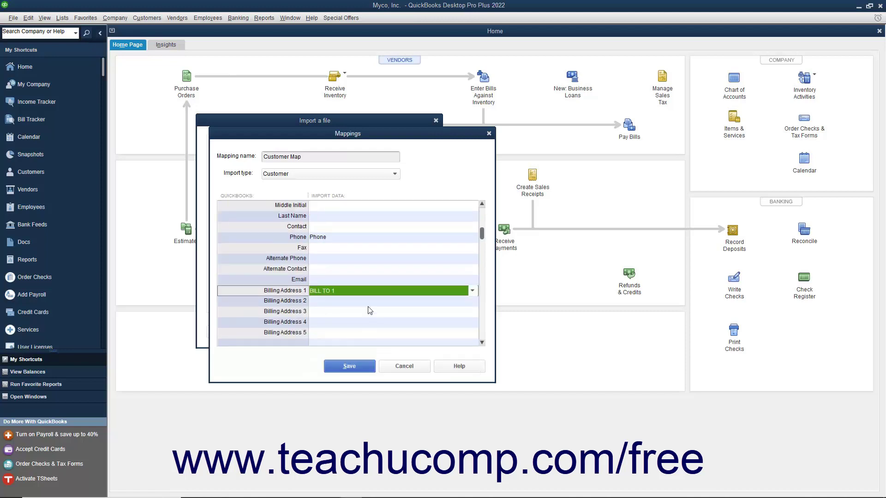
left_click(368, 300)
left_click(355, 368)
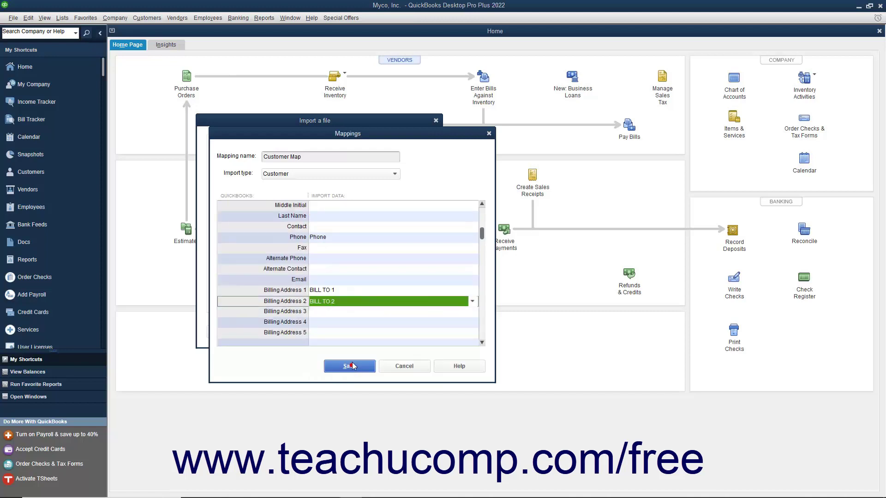
left_click(363, 312)
left_click(348, 389)
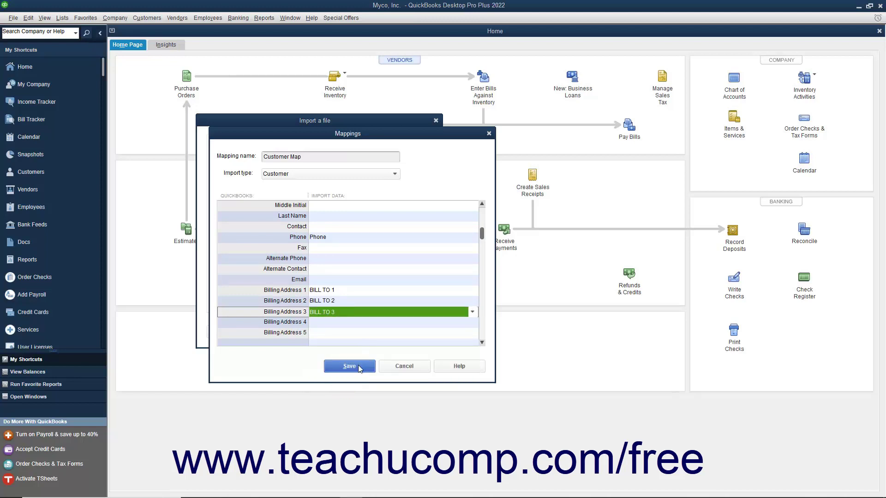
Save Customer Map and preview the import, leaving error fields blank: 7 rows, 0 errors.
left_click(349, 366)
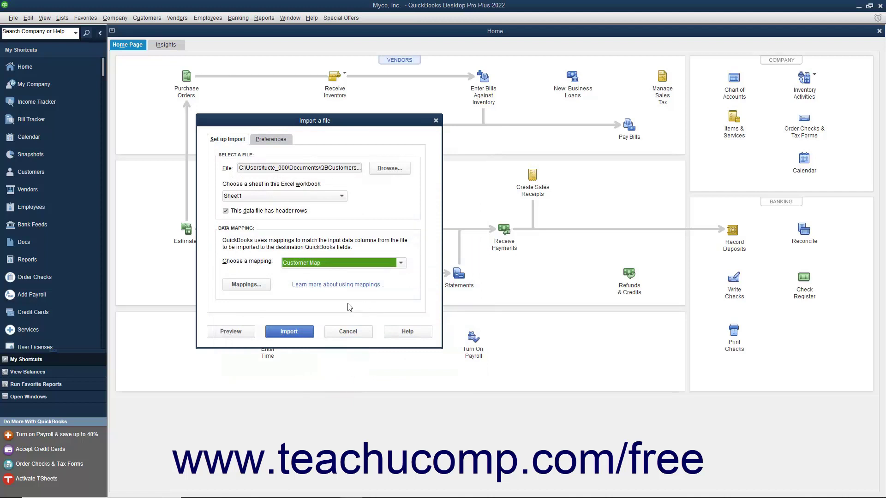
left_click(241, 332)
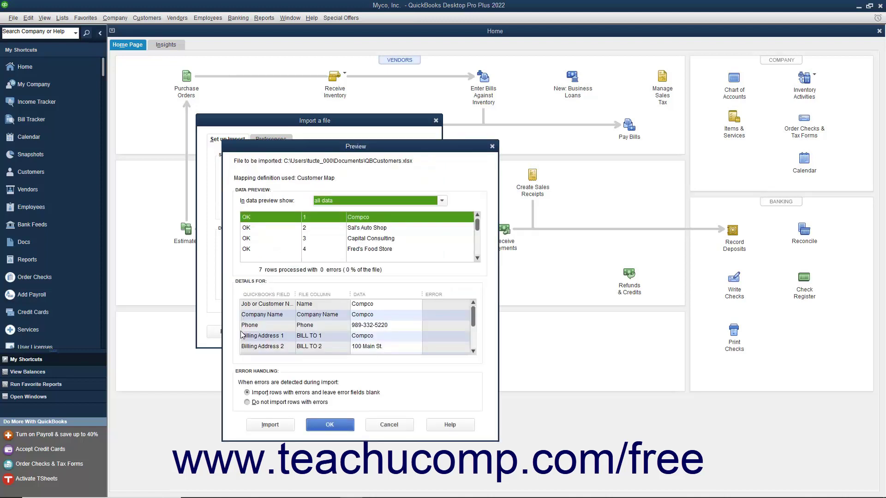
left_click(247, 393)
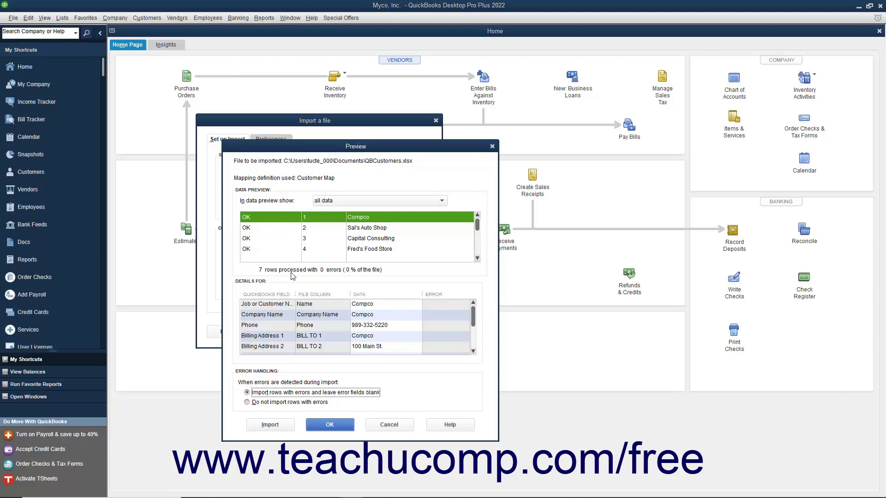
Import all 7 customer records, confirming the irreversible import, and dismiss the completion message.
left_click(286, 425)
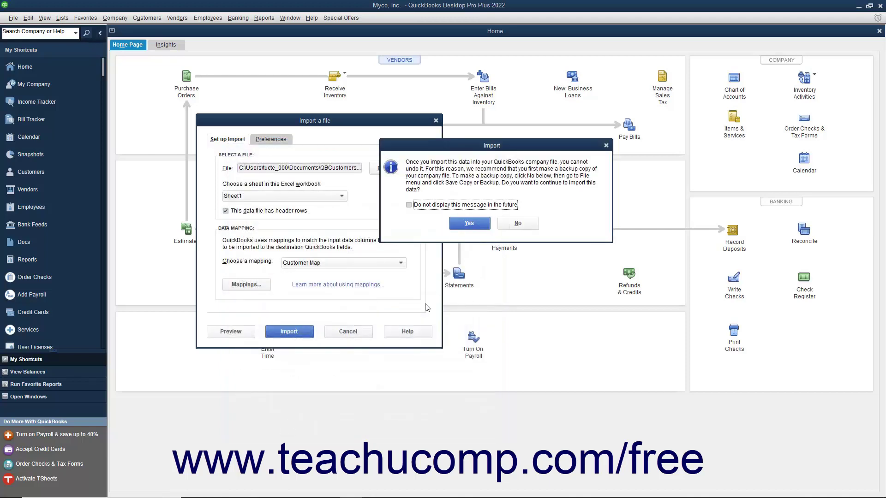
left_click(468, 223)
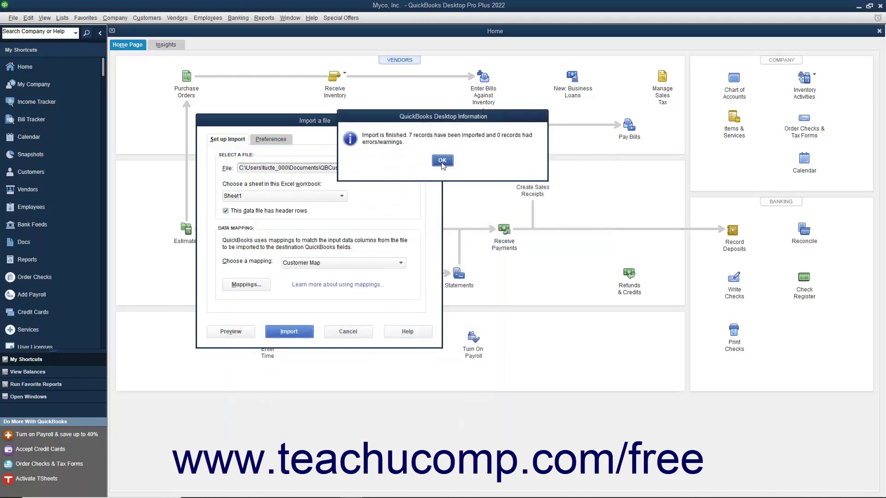
left_click(441, 162)
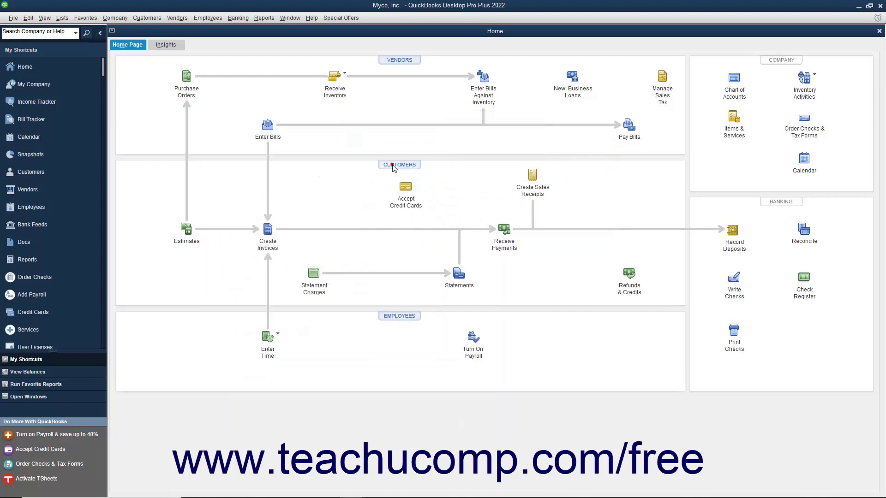